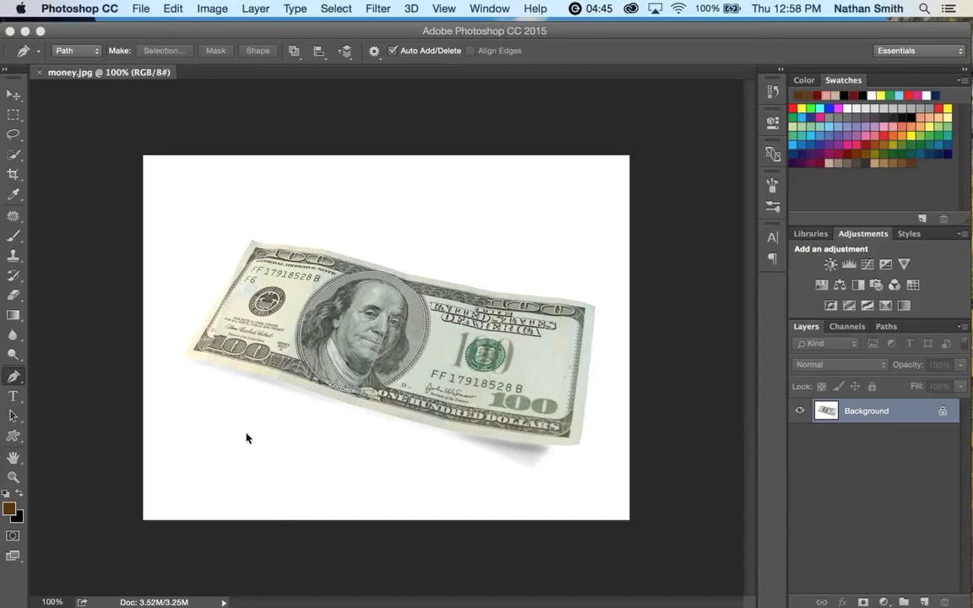
# Activate the Pen tool in Path mode and review its path operation options
pyautogui.moveTo(13, 376); pyautogui.dragTo(72, 375)
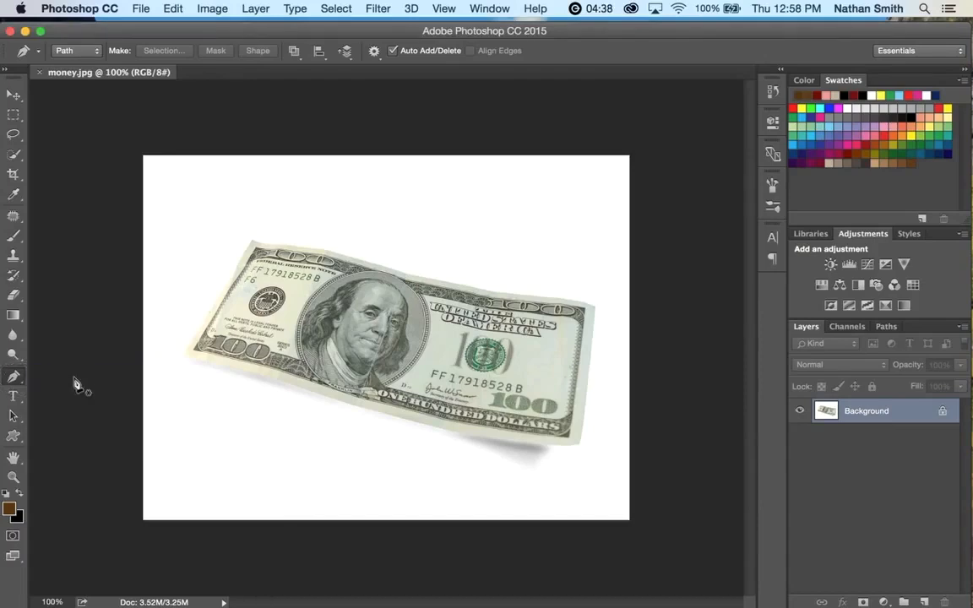
pyautogui.click(98, 52)
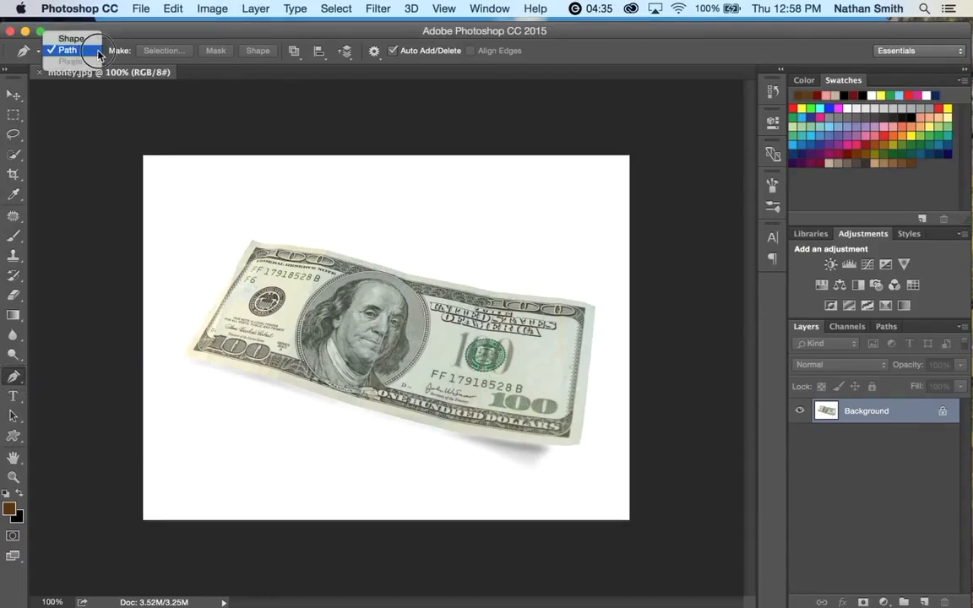
pyautogui.click(98, 52)
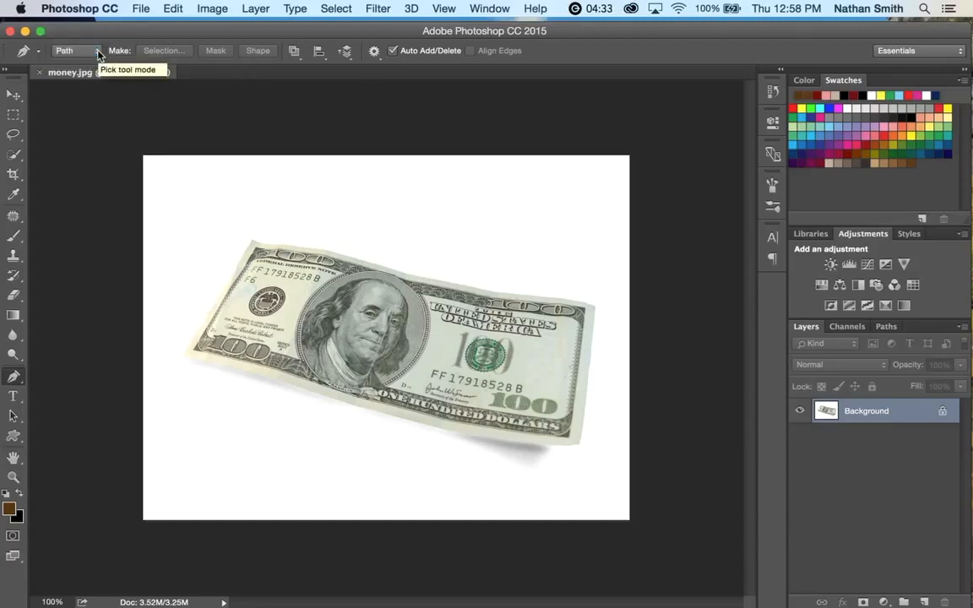
pyautogui.click(294, 52)
pyautogui.click(327, 74)
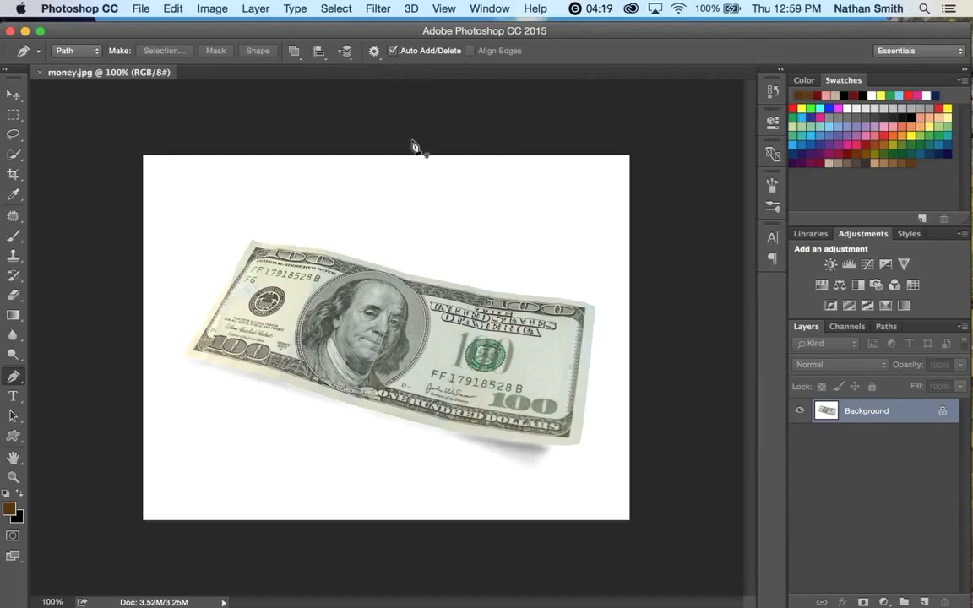
# Start a pen path with an anchor point exactly on the bill's lower-left corner
pyautogui.press('z')
pyautogui.click(194, 349)
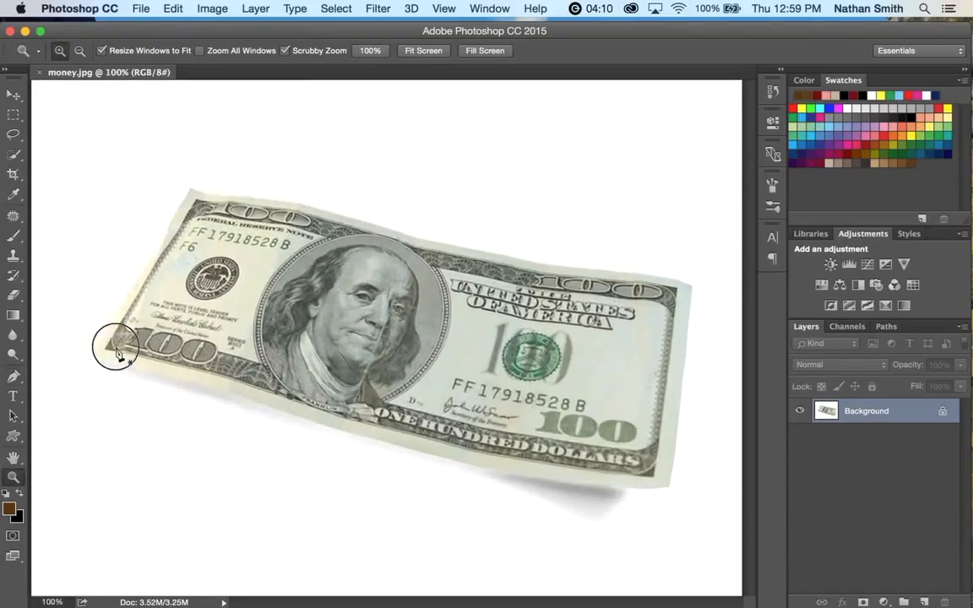
pyautogui.moveTo(118, 353); pyautogui.dragTo(163, 378)
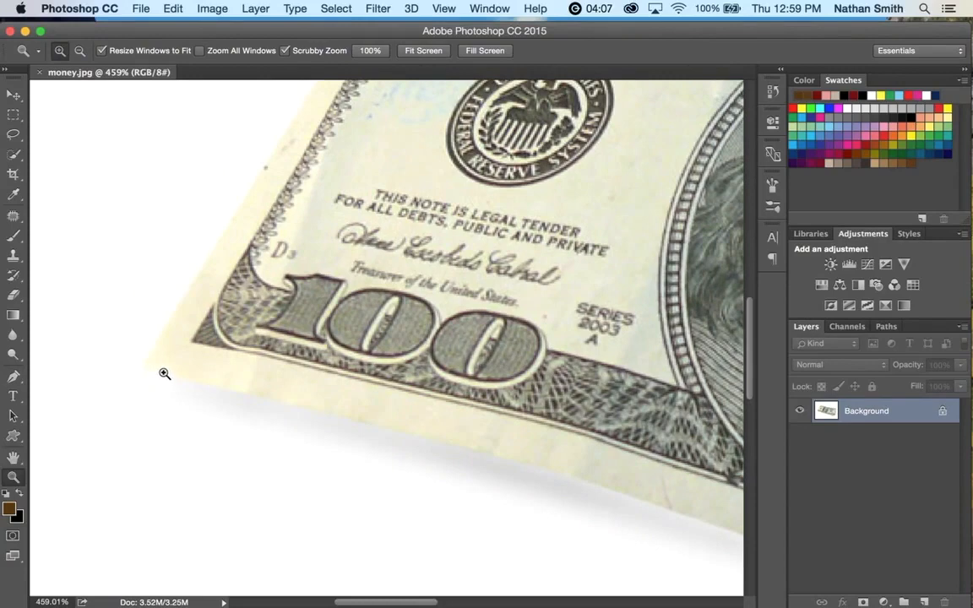
pyautogui.press('p')
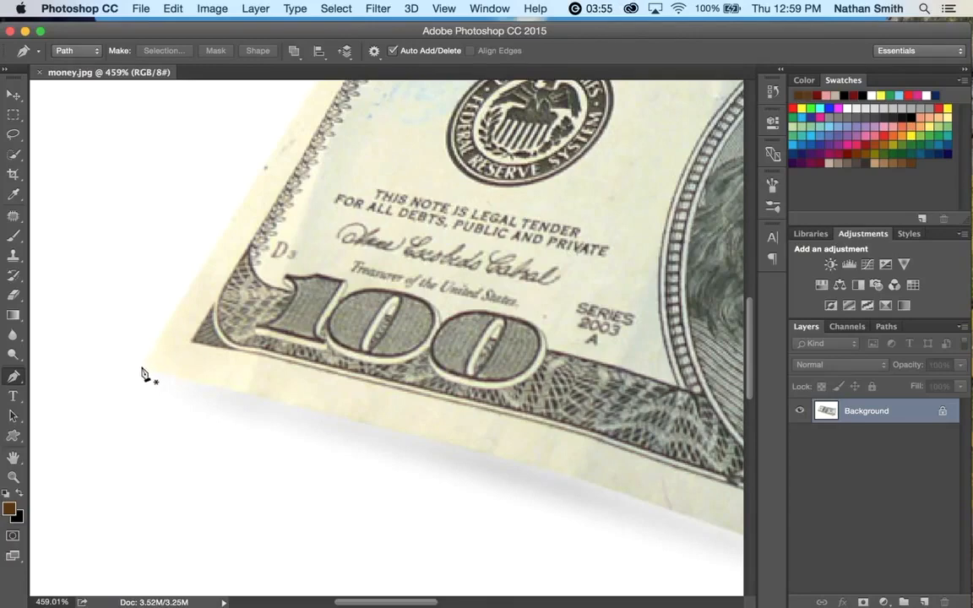
pyautogui.click(142, 367)
pyautogui.click(214, 258)
pyautogui.scroll(3, 214, 258)
pyautogui.hscroll(3, 214, 257)
pyautogui.press('super+z')
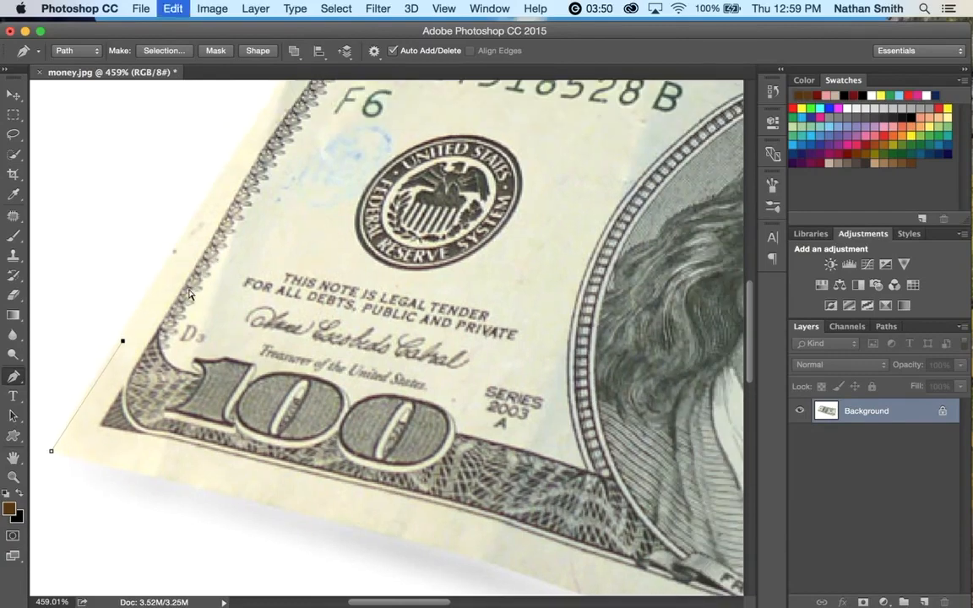
# Trace the bill's left edge upward with three straight-segment anchors, ending at the small bend beside the F6 marking
pyautogui.click(191, 222)
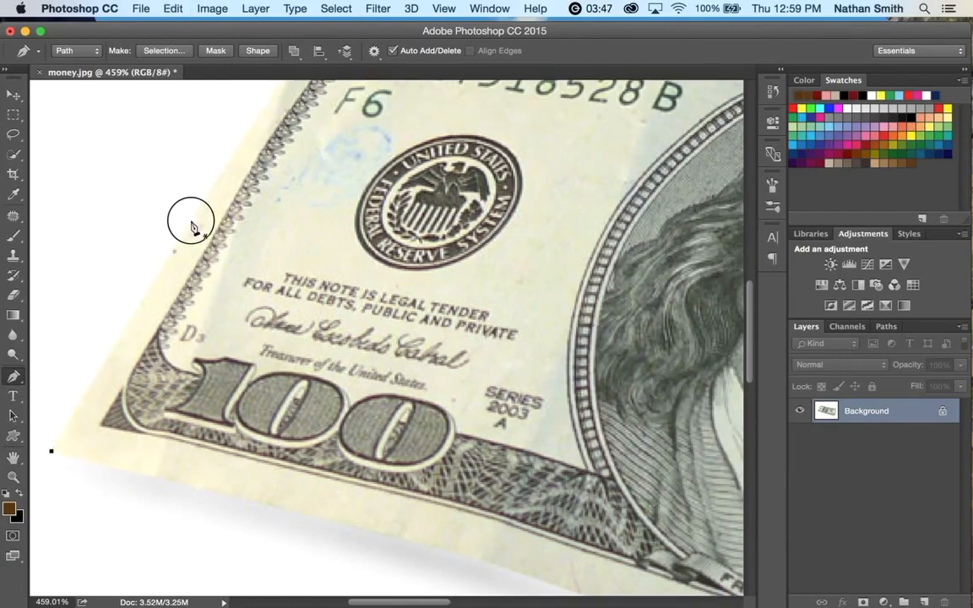
pyautogui.scroll(3, 190, 222)
pyautogui.hscroll(4, 191, 222)
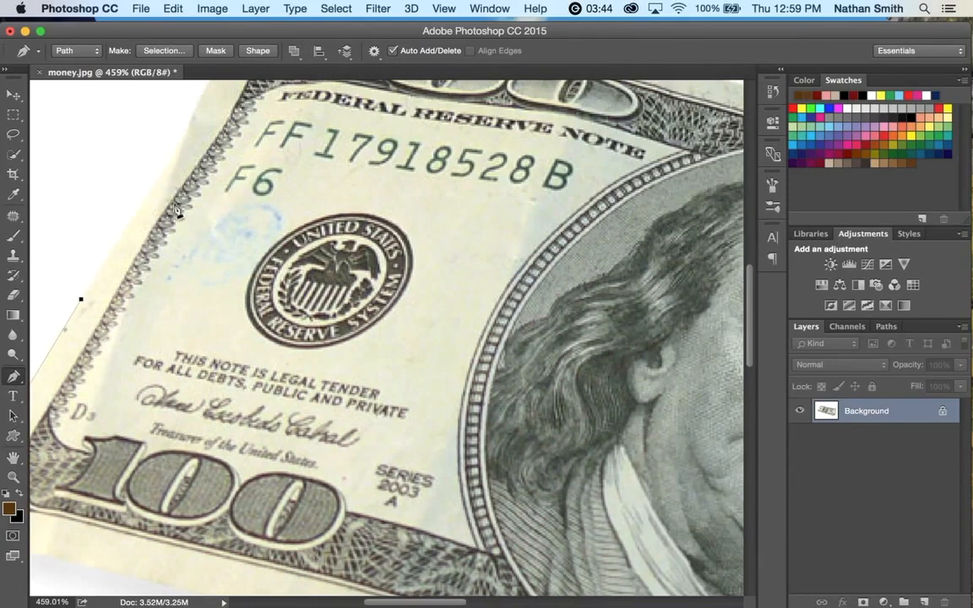
pyautogui.moveTo(149, 181); pyautogui.dragTo(365, 318)
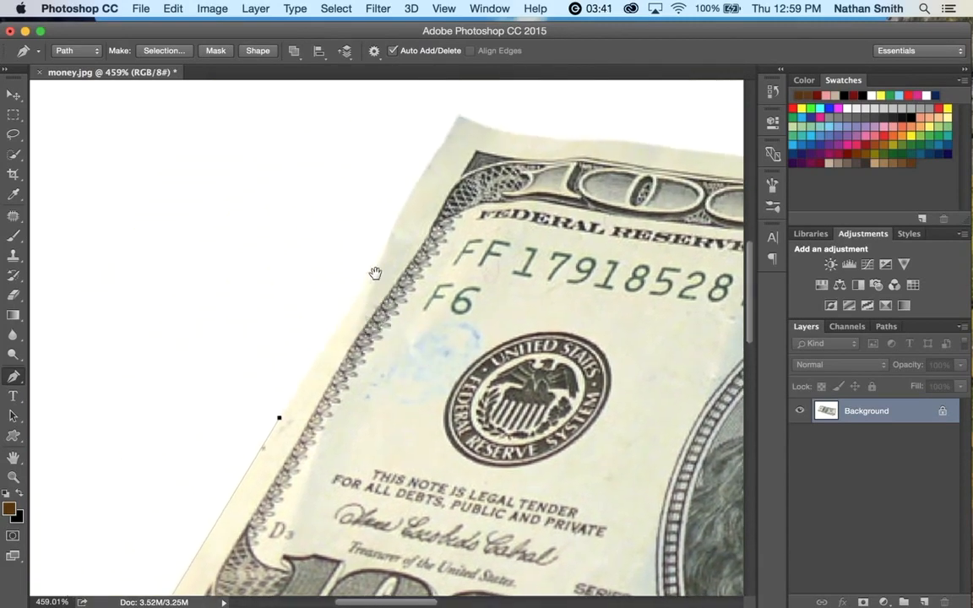
pyautogui.click(363, 289)
pyautogui.click(378, 264)
# Curve the path through the left-edge bend, remove the last anchor's outgoing handle, and continue with straight segments to the bill's upper-left corner
pyautogui.moveTo(398, 211); pyautogui.dragTo(409, 199)
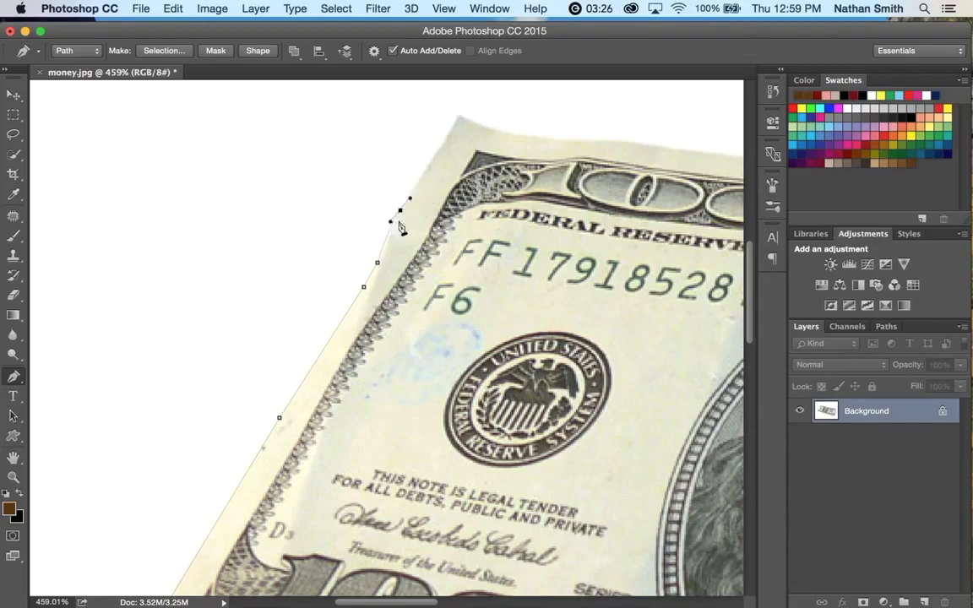
pyautogui.keyDown('ctrl'); pyautogui.click(377, 263); pyautogui.keyUp('ctrl')
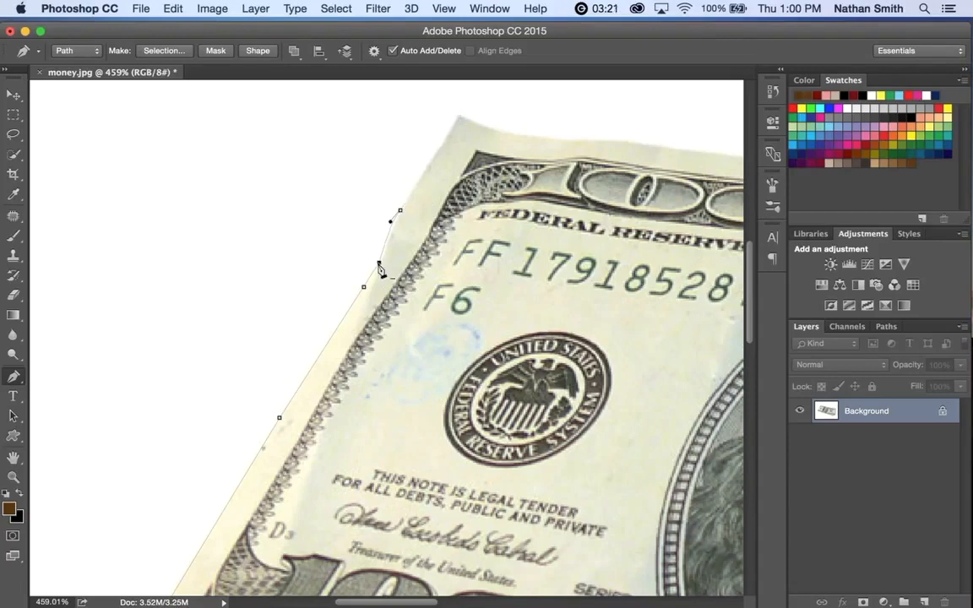
pyautogui.keyDown('ctrl'); pyautogui.click(401, 212); pyautogui.keyUp('ctrl')
pyautogui.keyDown('alt'); pyautogui.click(401, 211); pyautogui.keyUp('alt')
pyautogui.click(446, 135)
pyautogui.click(456, 113)
# Add a curved segment along the top edge from the upper-left corner and remove the outgoing handle of its end anchor
pyautogui.moveTo(603, 138); pyautogui.dragTo(692, 134)
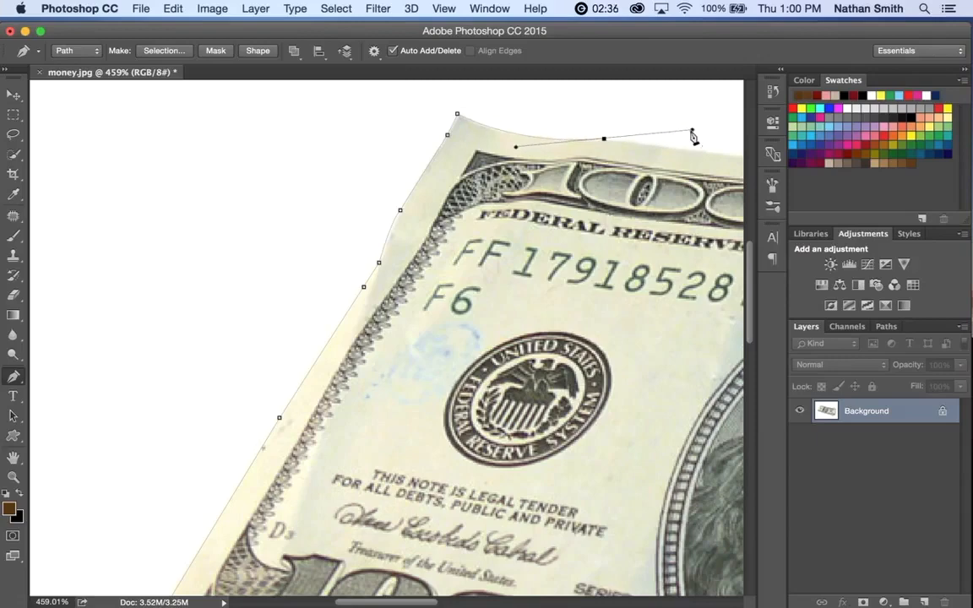
pyautogui.hscroll(-3, 653, 149)
pyautogui.hscroll(10, 653, 149)
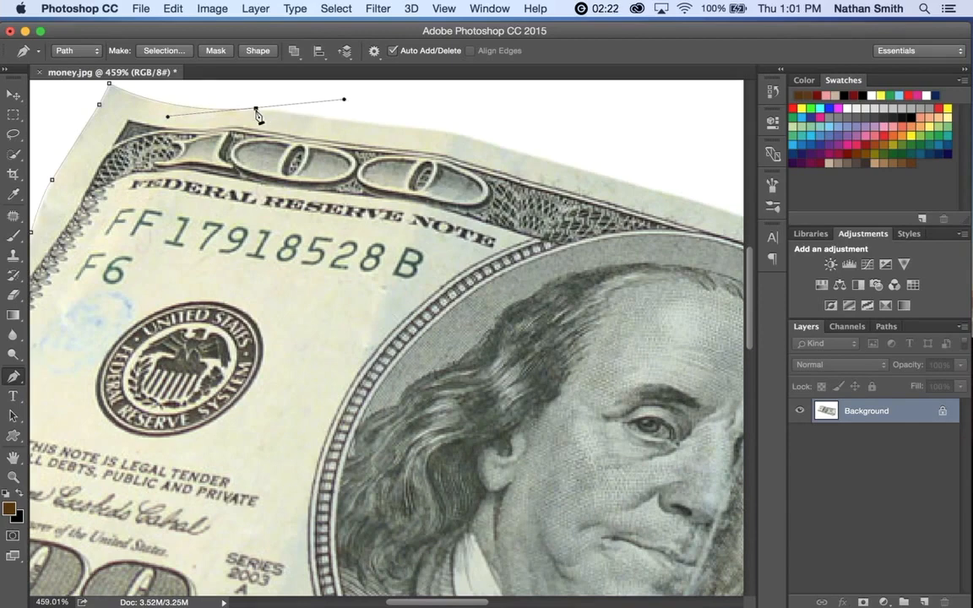
pyautogui.keyDown('alt'); pyautogui.click(256, 109); pyautogui.keyUp('alt')
pyautogui.press('super+z')
pyautogui.keyDown('alt'); pyautogui.click(256, 110); pyautogui.keyUp('alt')
# Extend the path along the bill's top edge above the portrait to just past the crease on the portrait's right
pyautogui.click(444, 131)
pyautogui.moveTo(444, 131); pyautogui.dragTo(472, 135)
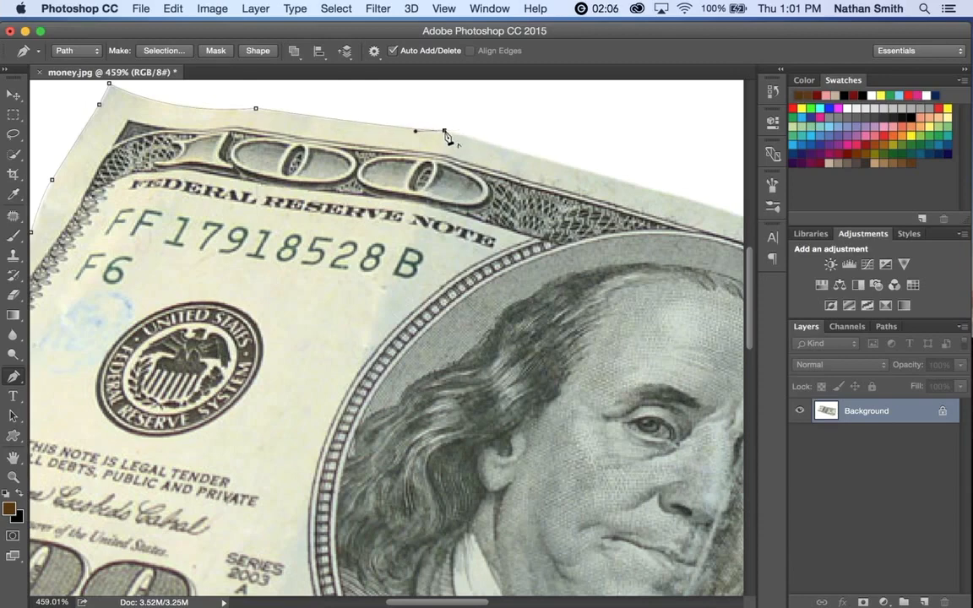
pyautogui.click(682, 199)
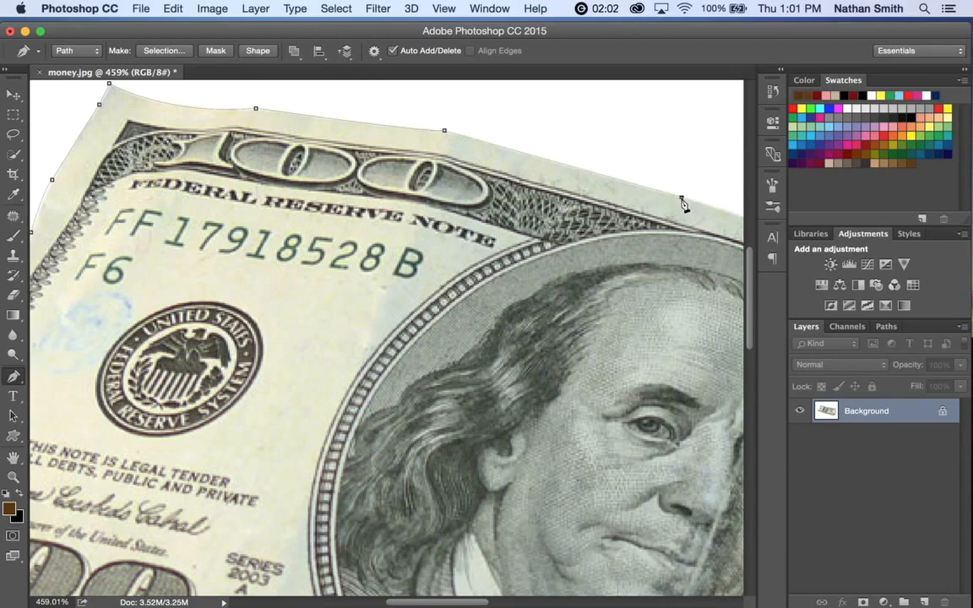
pyautogui.hscroll(10, 684, 204)
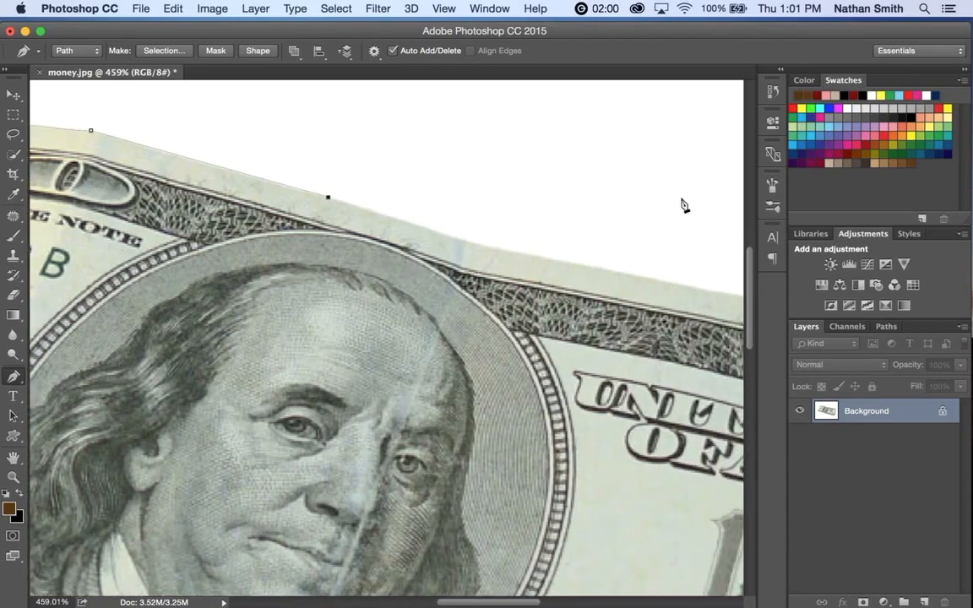
pyautogui.click(466, 241)
pyautogui.moveTo(498, 246); pyautogui.dragTo(520, 247)
# Continue the path along the top edge toward the right-hand 100, ending with a short-handled curve anchor where the edge dips
pyautogui.hscroll(-3, 612, 261)
pyautogui.hscroll(6, 612, 260)
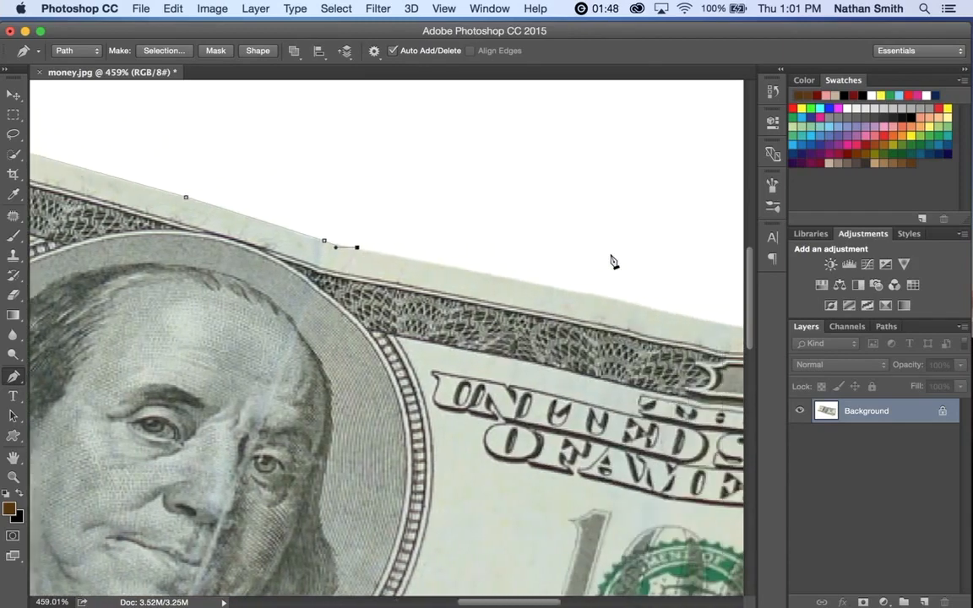
pyautogui.click(584, 294)
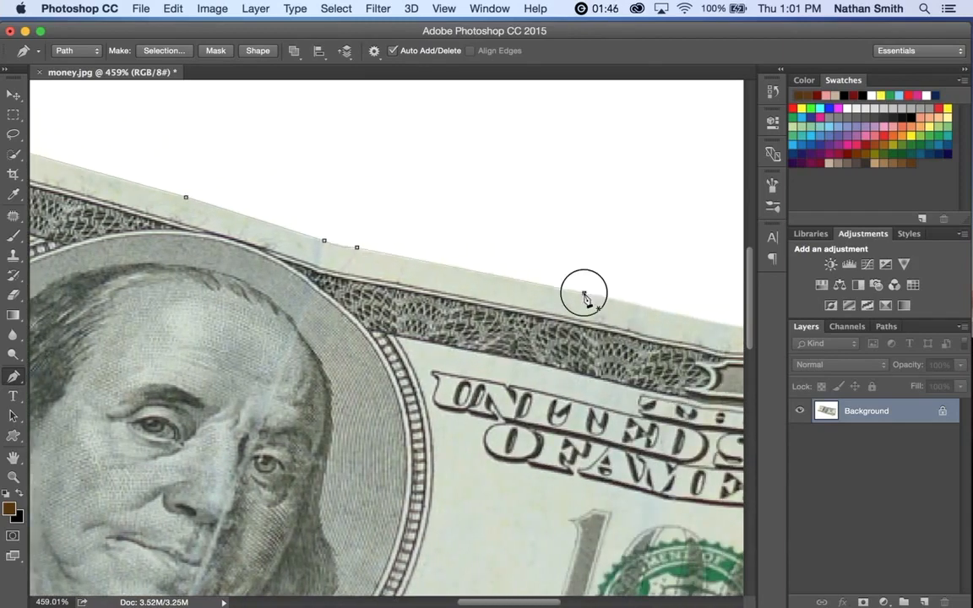
pyautogui.click(670, 311)
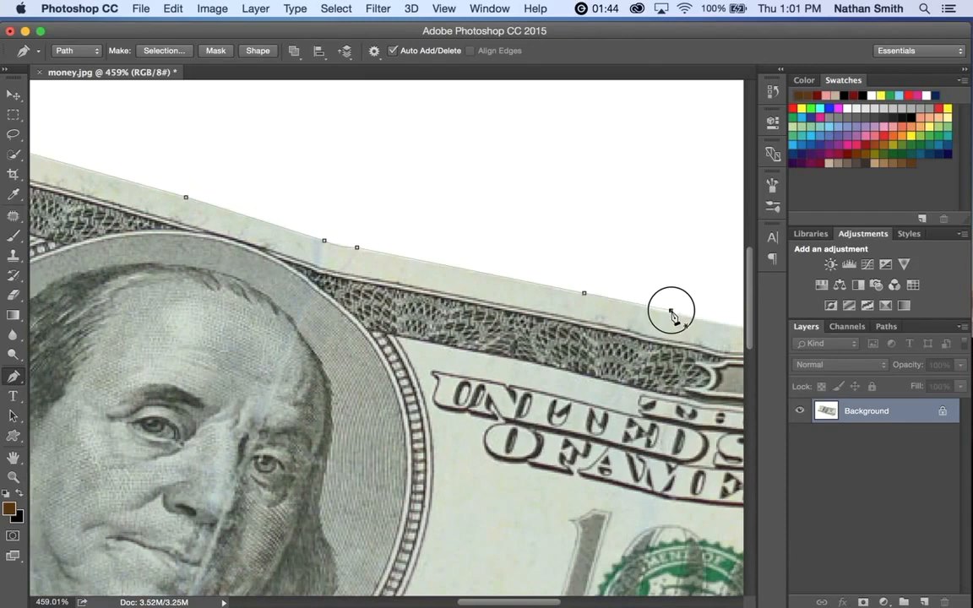
pyautogui.moveTo(672, 314)
pyautogui.mouseDown()
pyautogui.moveTo(686, 316)
pyautogui.moveTo(671, 315)
pyautogui.mouseUp()
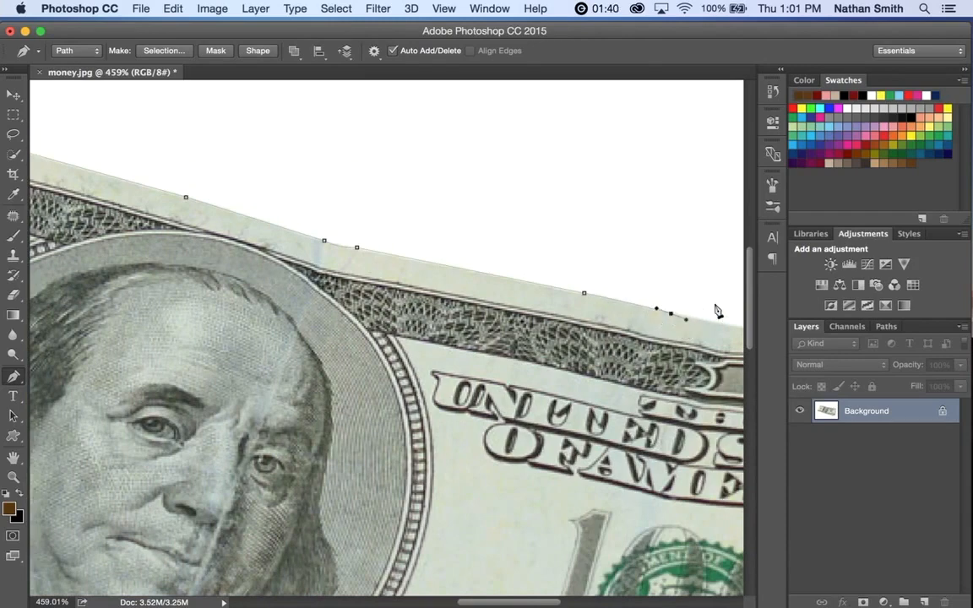
# Convert the dip anchor to a corner and follow the wavy top edge above the right-hand 100 with two curved anchors
pyautogui.hscroll(5, 723, 312)
pyautogui.hscroll(2, 701, 313)
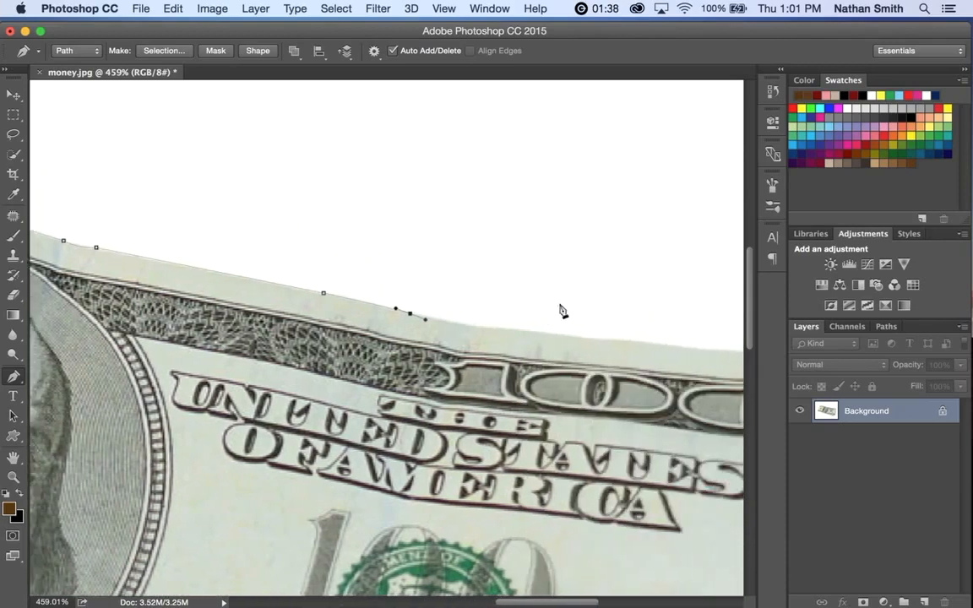
pyautogui.click(410, 315)
pyautogui.moveTo(506, 330); pyautogui.dragTo(526, 334)
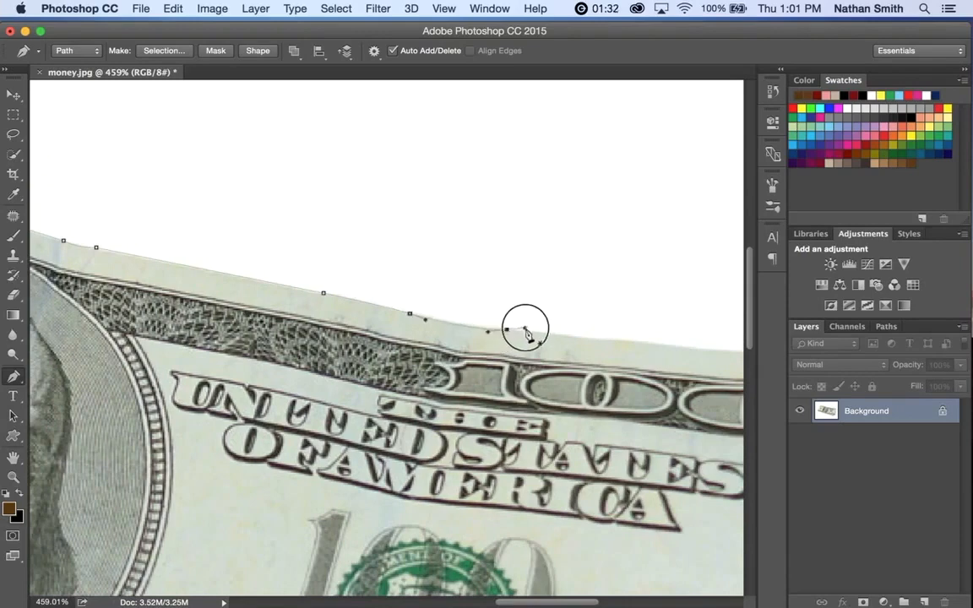
pyautogui.moveTo(614, 338); pyautogui.dragTo(629, 344)
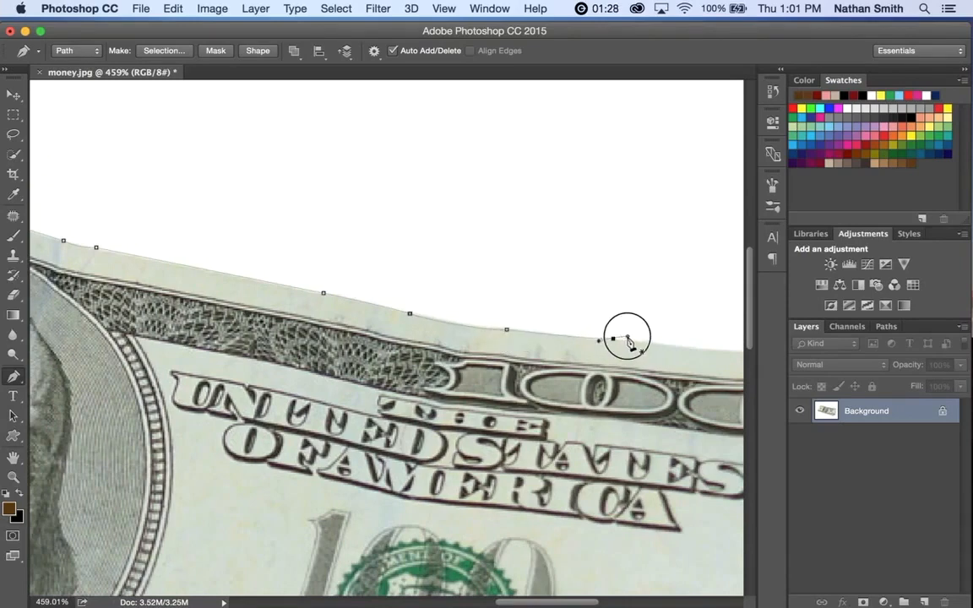
# Trace the remaining top edge with curved anchors and place a corner anchor on the bill's upper-right corner
pyautogui.hscroll(-3, 612, 341)
pyautogui.hscroll(8, 642, 350)
pyautogui.moveTo(592, 352); pyautogui.dragTo(618, 351)
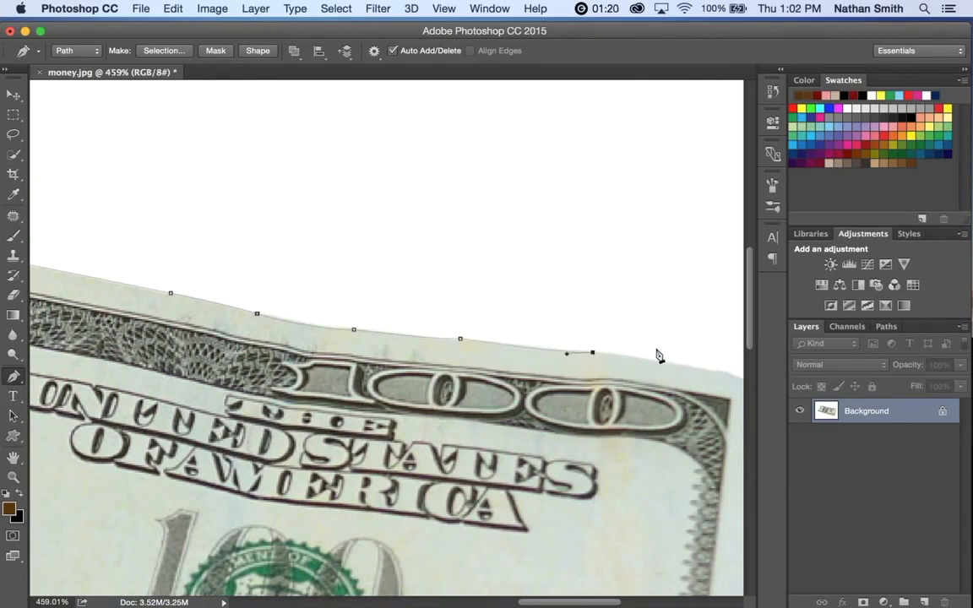
pyautogui.hscroll(8, 658, 355)
pyautogui.click(558, 388)
pyautogui.moveTo(558, 389); pyautogui.dragTo(568, 388)
pyautogui.click(565, 386)
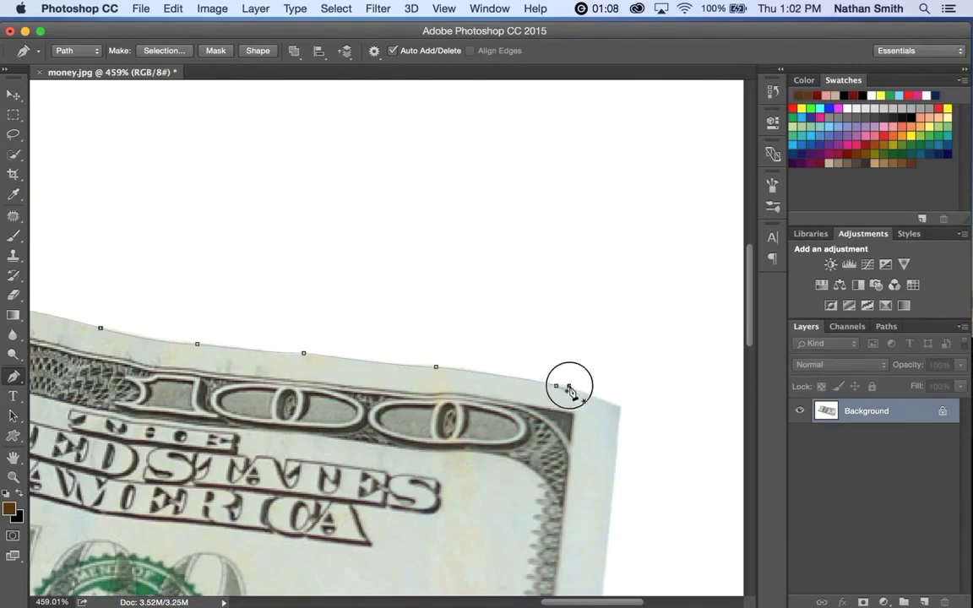
pyautogui.click(620, 409)
# Trace down the bill's right edge with straight anchors and one curved anchor following the slight bulge near the middle
pyautogui.scroll(5, 620, 450)
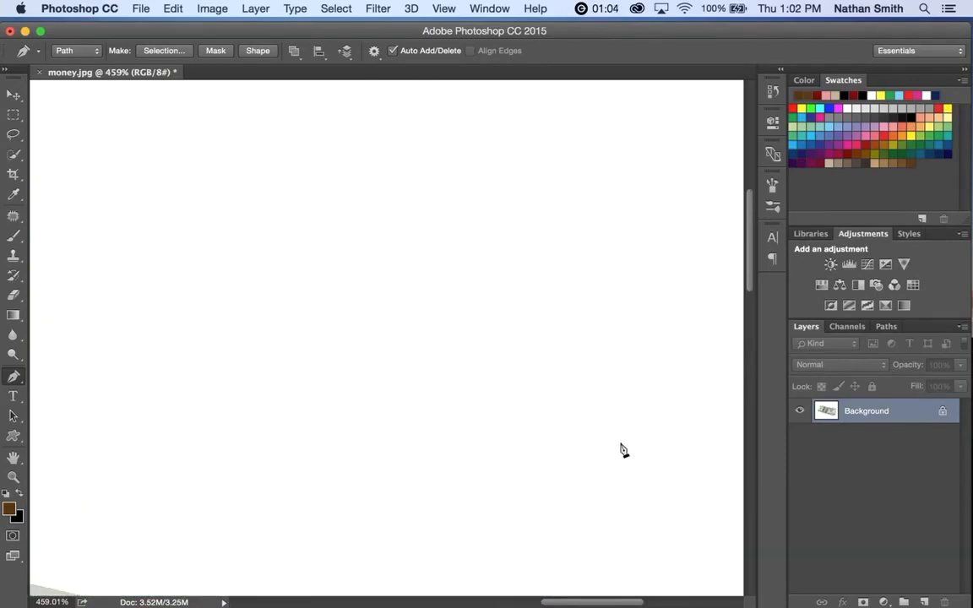
pyautogui.scroll(-10, 619, 449)
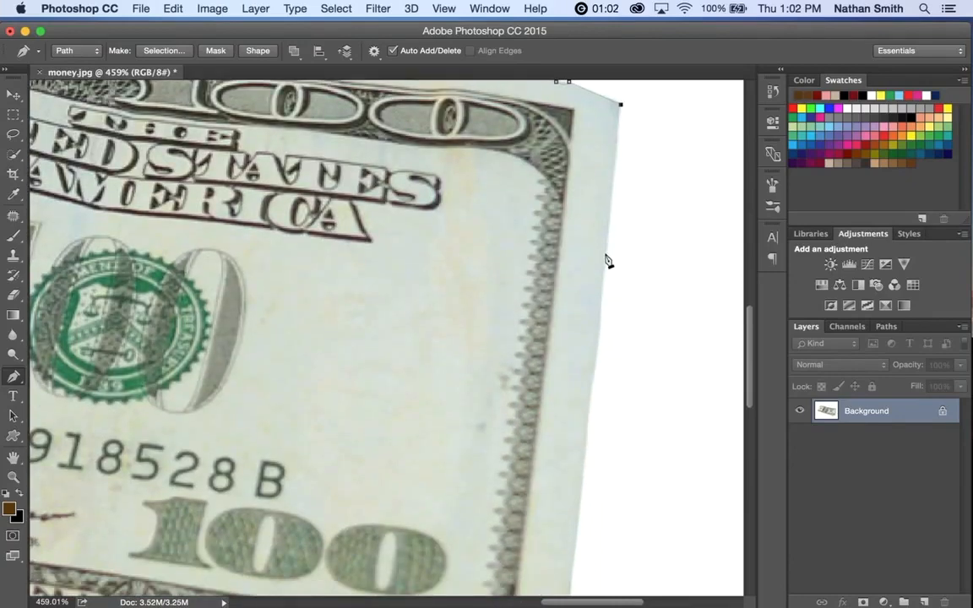
pyautogui.click(605, 253)
pyautogui.click(599, 308)
pyautogui.moveTo(591, 384)
pyautogui.mouseDown()
pyautogui.moveTo(587, 409)
pyautogui.moveTo(584, 402)
pyautogui.mouseUp()
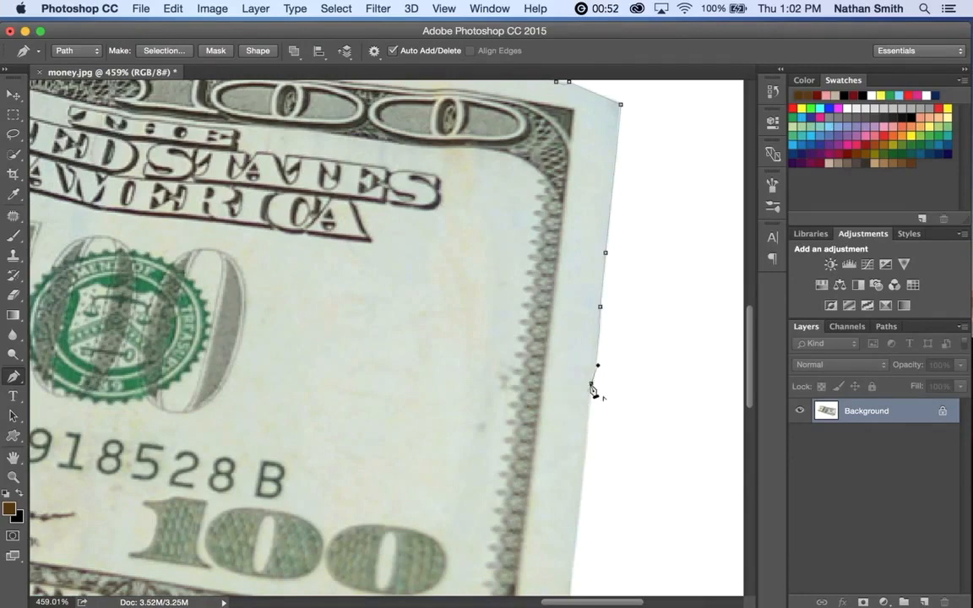
pyautogui.click(582, 494)
# Bring the path down to the bill's lower-right corner with a curved segment and remove the corner anchor's outgoing handle
pyautogui.scroll(-5, 580, 499)
pyautogui.click(566, 444)
pyautogui.moveTo(549, 565); pyautogui.dragTo(537, 588)
pyautogui.keyDown('alt'); pyautogui.click(545, 567); pyautogui.keyUp('alt')
# Trace the bottom edge leftward from the lower-right corner, curving below DOLLARS and continuing with straight anchors above the shadow
pyautogui.click(516, 570)
pyautogui.click(395, 571)
pyautogui.moveTo(394, 571); pyautogui.dragTo(348, 555)
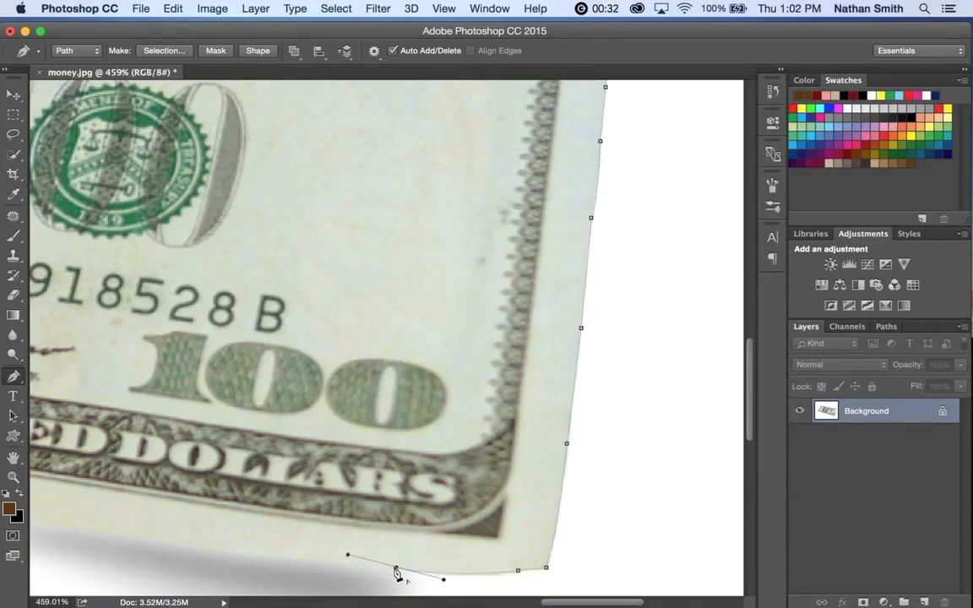
pyautogui.hscroll(-6, 397, 574)
pyautogui.click(437, 552)
pyautogui.click(268, 525)
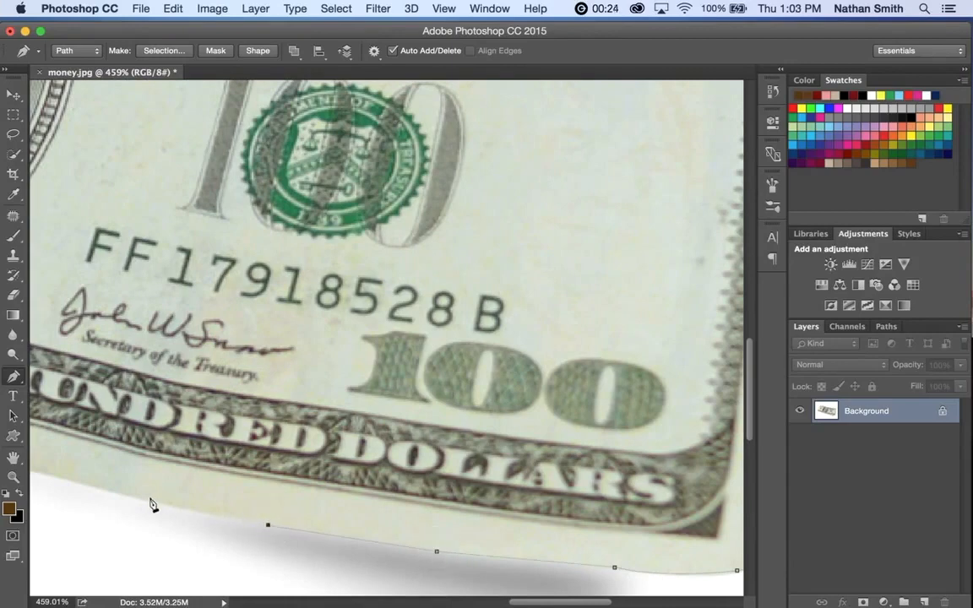
# Continue the path leftward along the bill's bottom edge, placing anchors below ONE HUNDRED, the FRANKLIN banner and the portrait's left side
pyautogui.hscroll(-3, 161, 504)
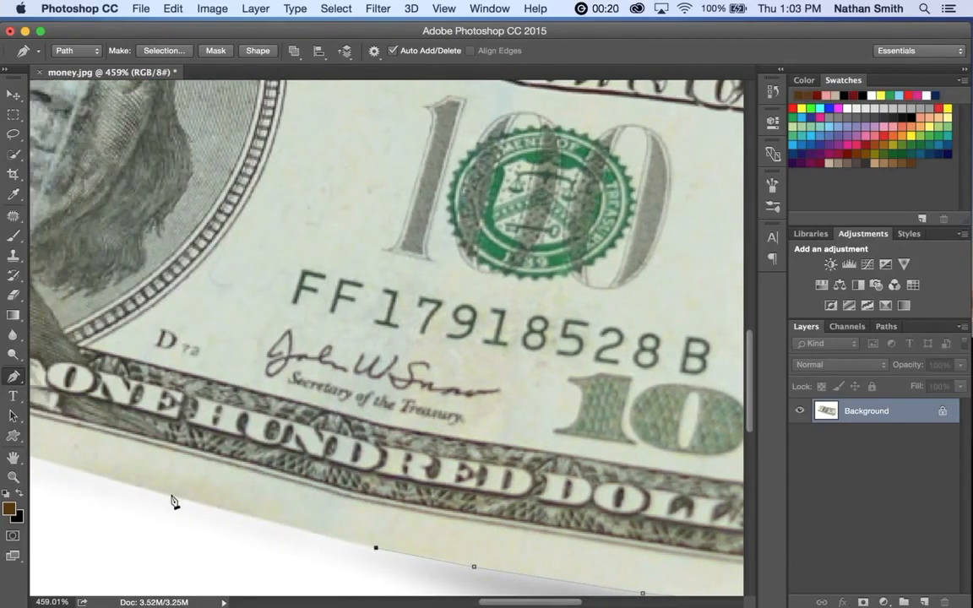
pyautogui.hscroll(-5, 80, 479)
pyautogui.scroll(2, 80, 479)
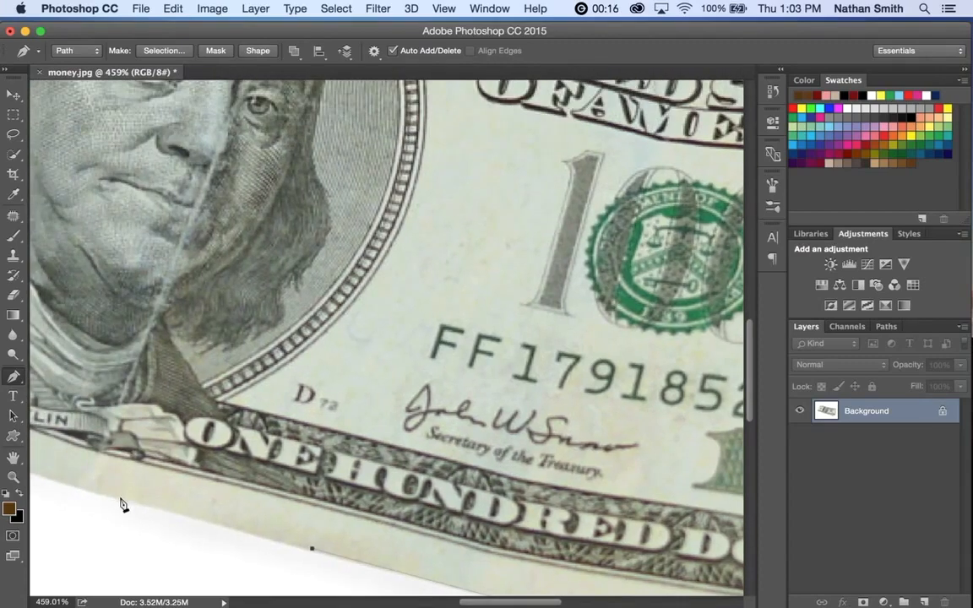
pyautogui.hscroll(-5, 121, 504)
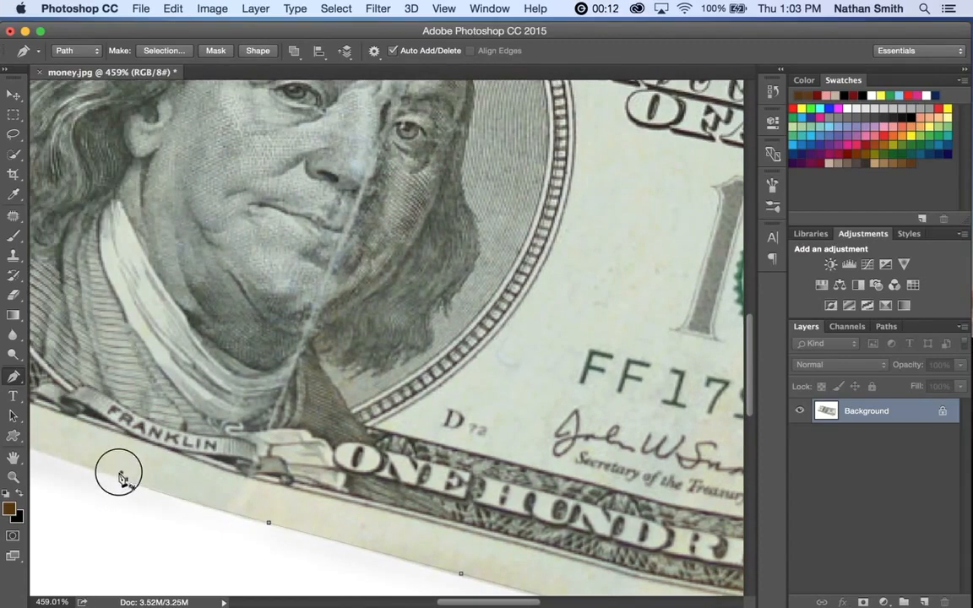
pyautogui.hscroll(-5, 119, 473)
pyautogui.scroll(3, 119, 473)
pyautogui.hscroll(-3, 118, 477)
pyautogui.scroll(1, 117, 477)
pyautogui.click(116, 491)
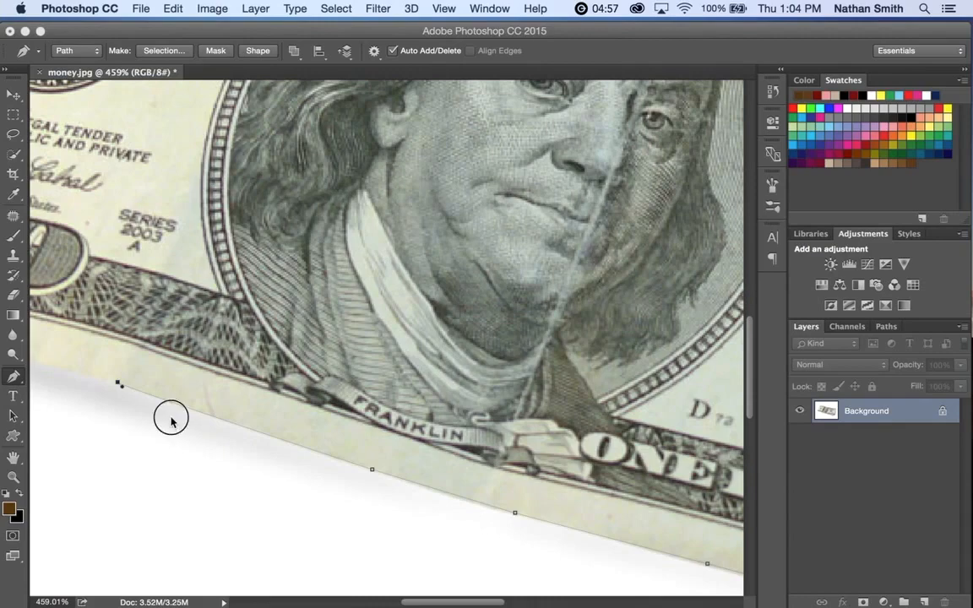
# Trace the rest of the bottom edge below the lower-left 100 with straight anchors and close the path at the lower-left corner
pyautogui.moveTo(170, 420); pyautogui.dragTo(468, 452)
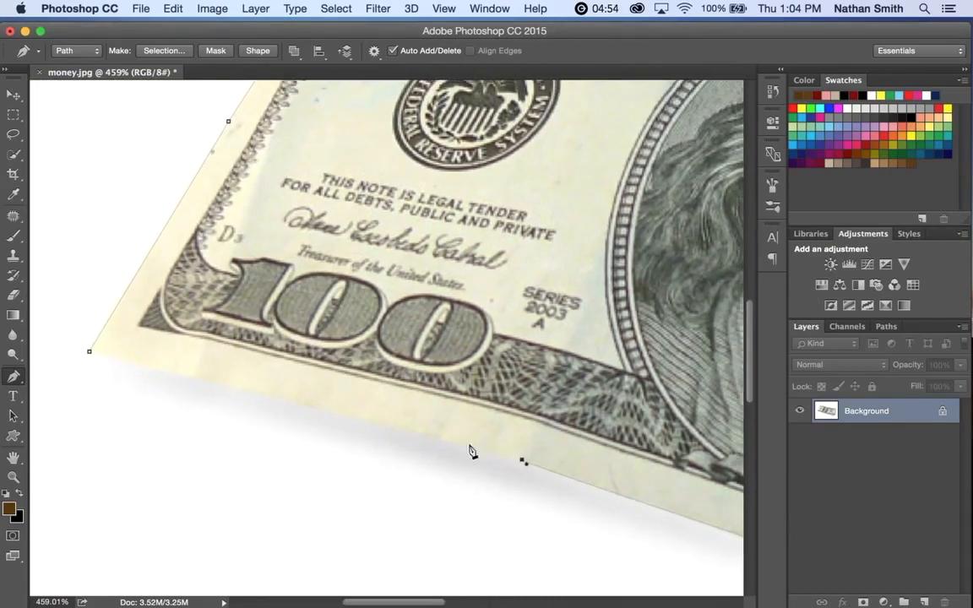
pyautogui.click(410, 433)
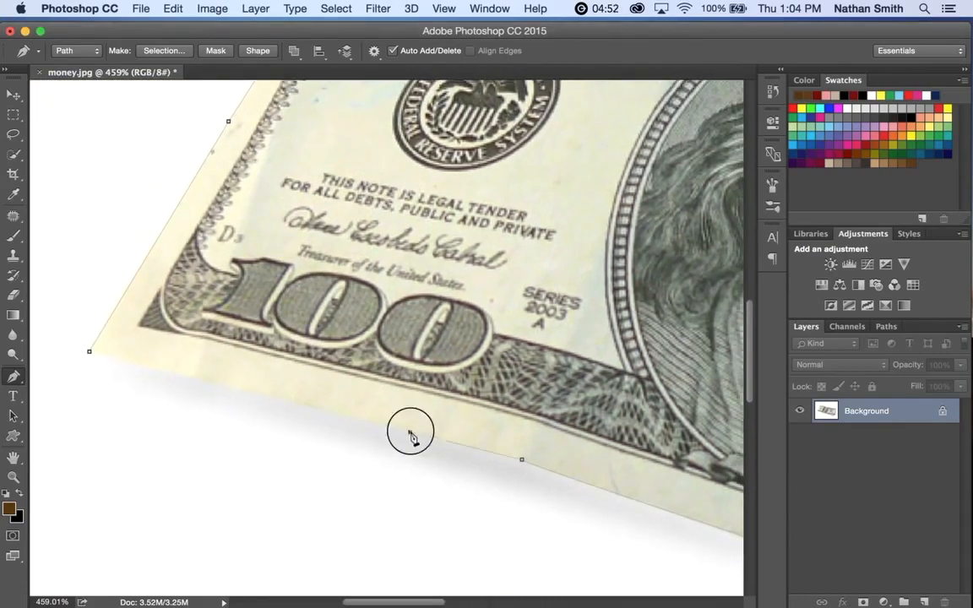
pyautogui.click(296, 402)
pyautogui.click(218, 384)
pyautogui.click(154, 368)
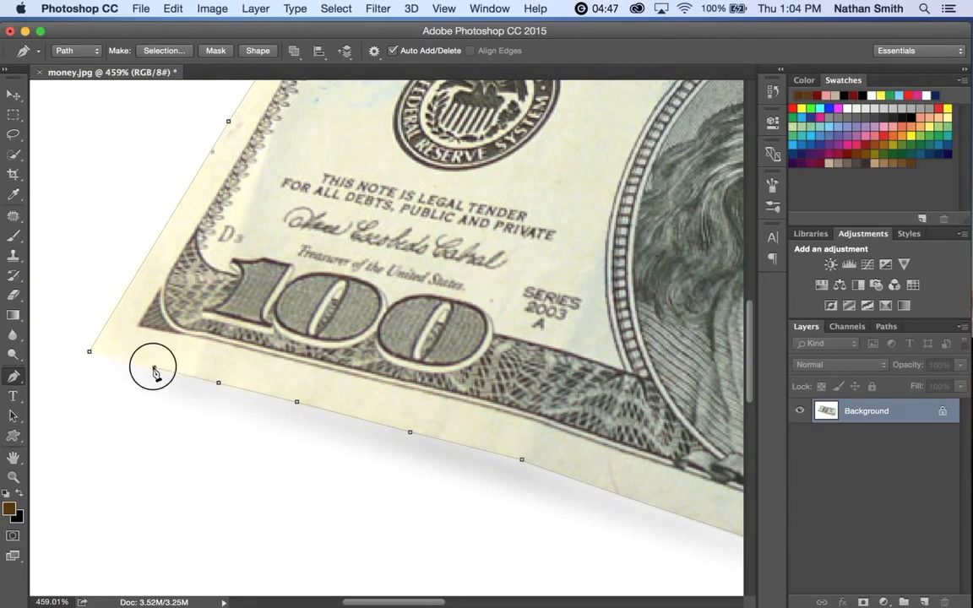
pyautogui.click(90, 352)
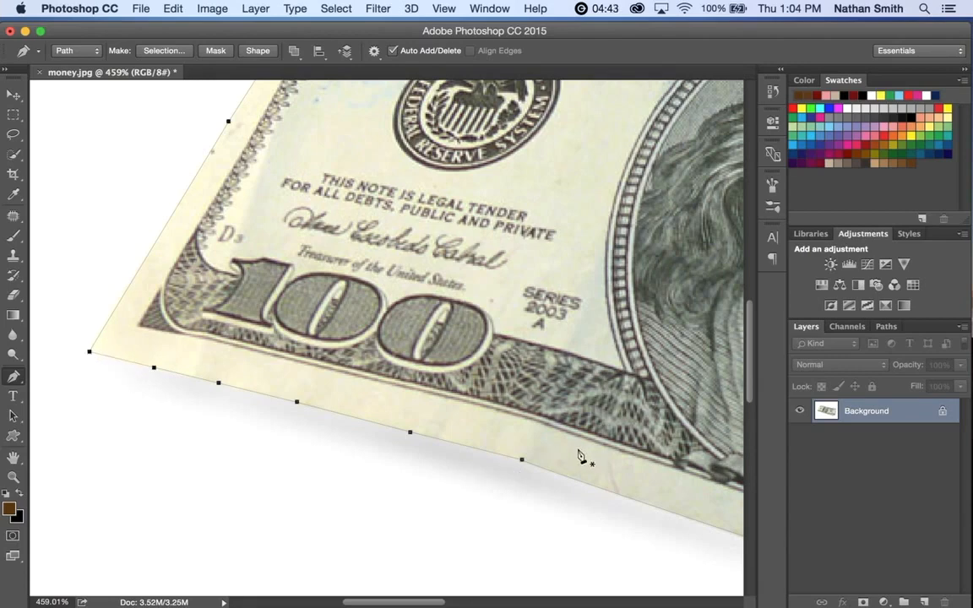
# Save the finished work path under the name Money
pyautogui.scroll(1, 632, 439)
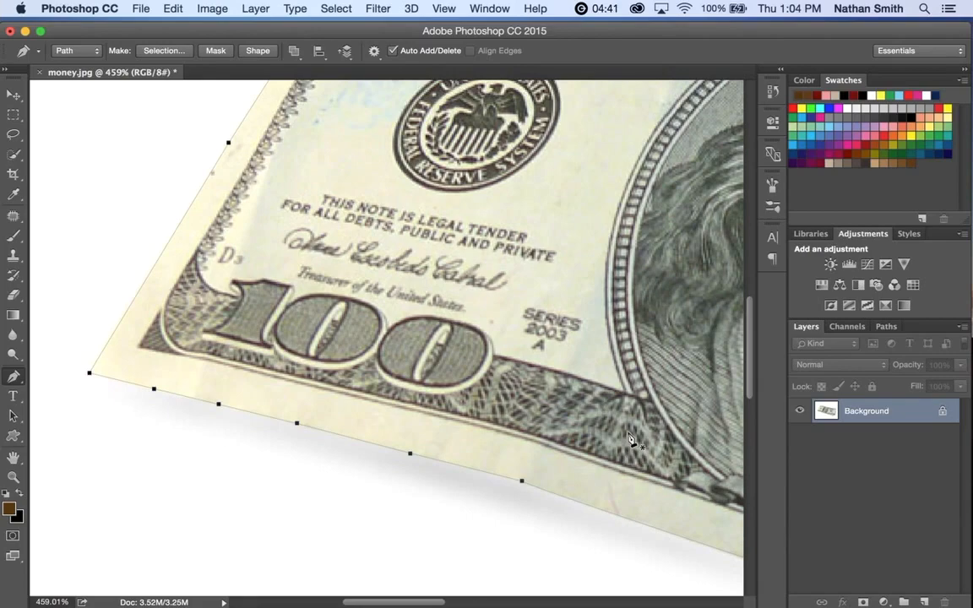
pyautogui.press('super+0')
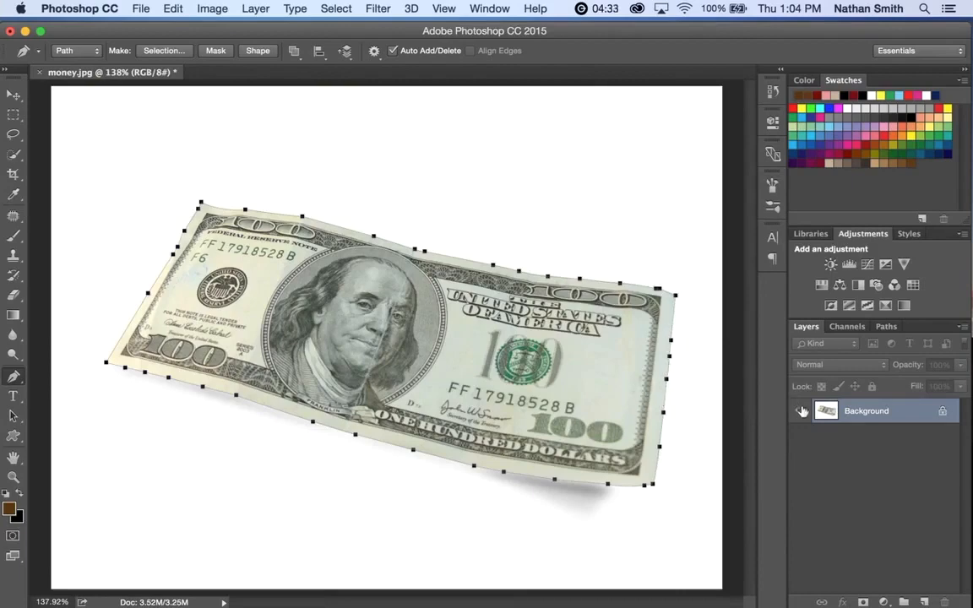
pyautogui.click(885, 327)
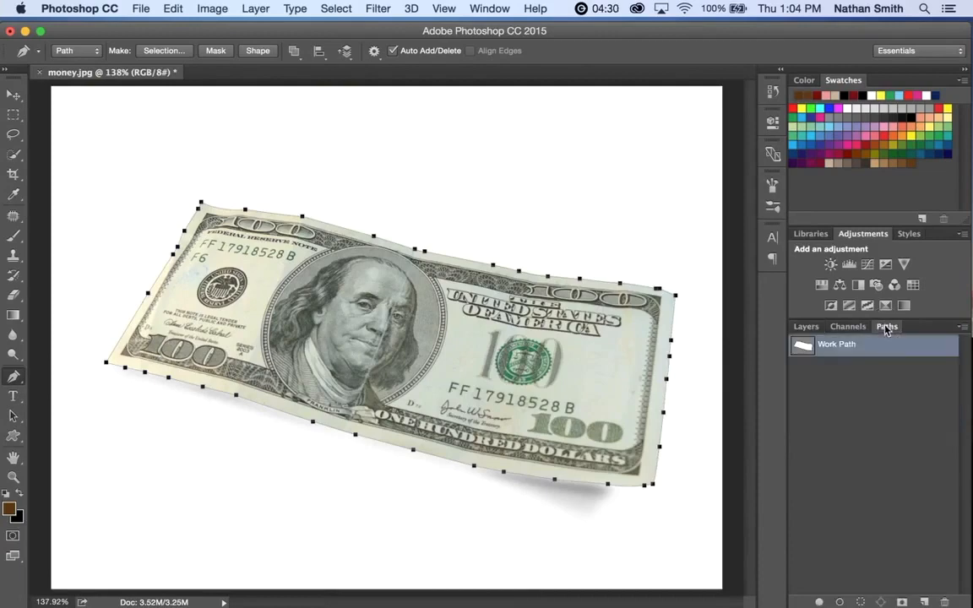
pyautogui.doubleClick(836, 347)
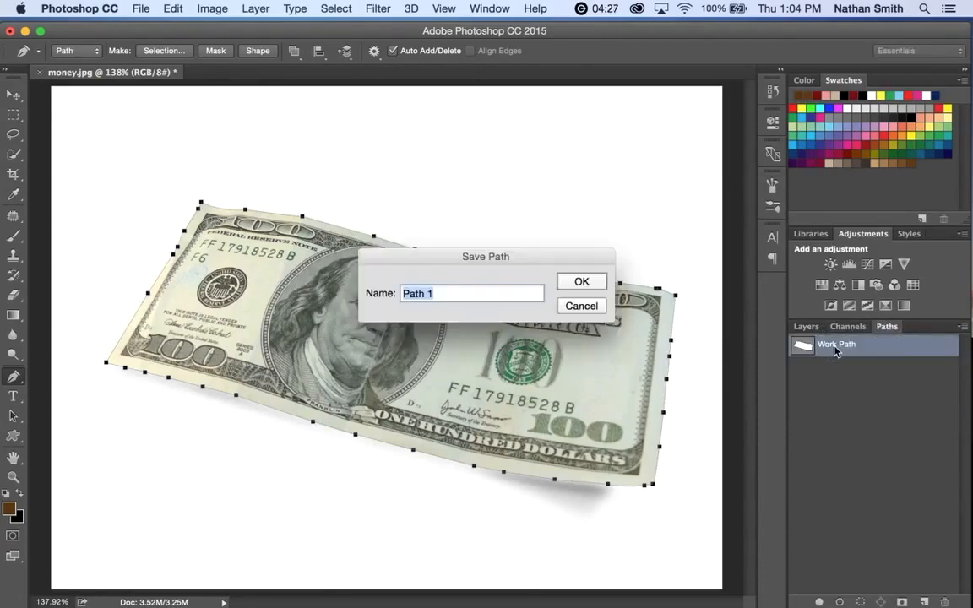
pyautogui.write('Money')
pyautogui.press('Return')
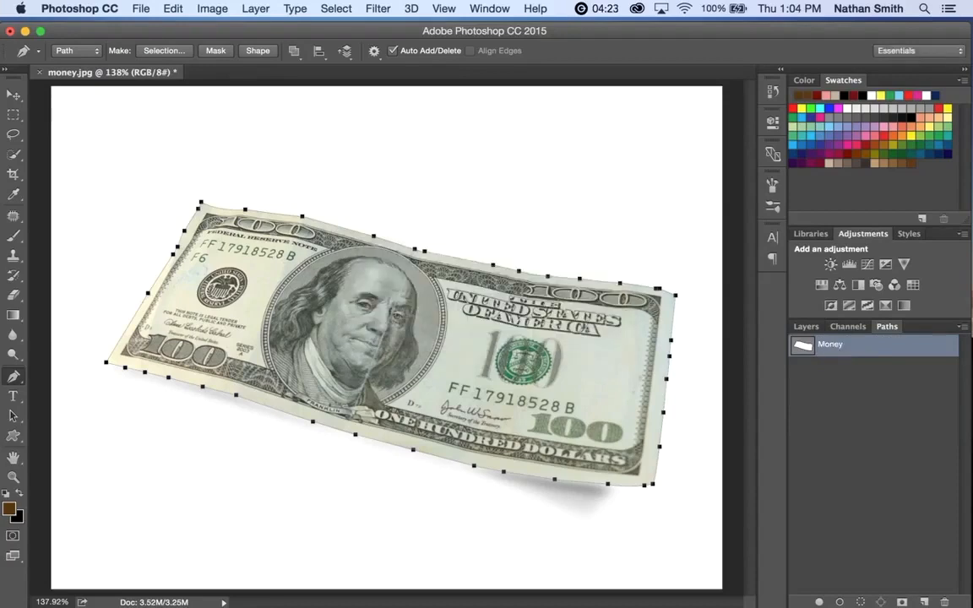
# Load the Money path as a selection and add a layer mask from it to the Background layer
pyautogui.keyDown('super'); pyautogui.click(803, 347); pyautogui.keyUp('super')
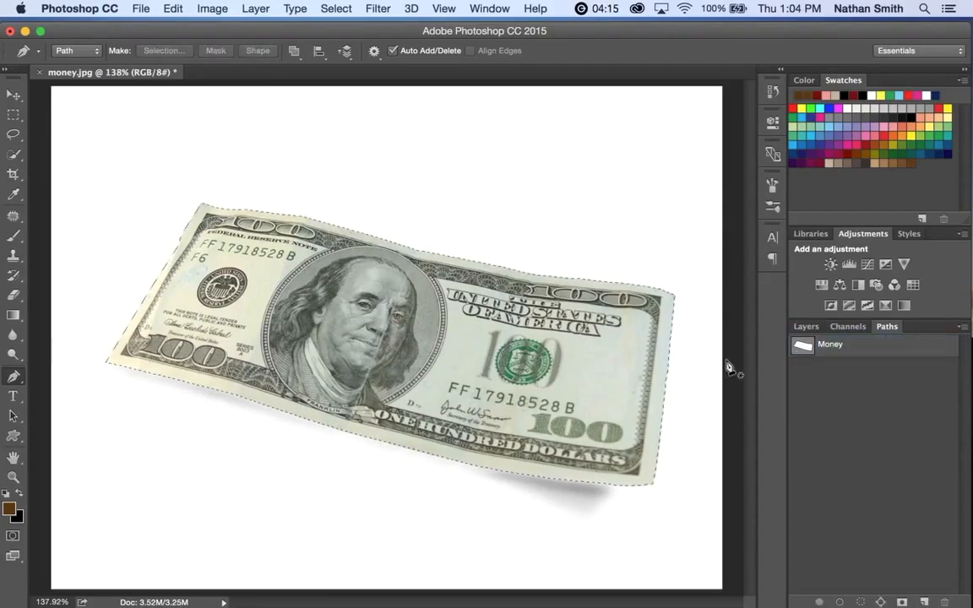
pyautogui.click(807, 329)
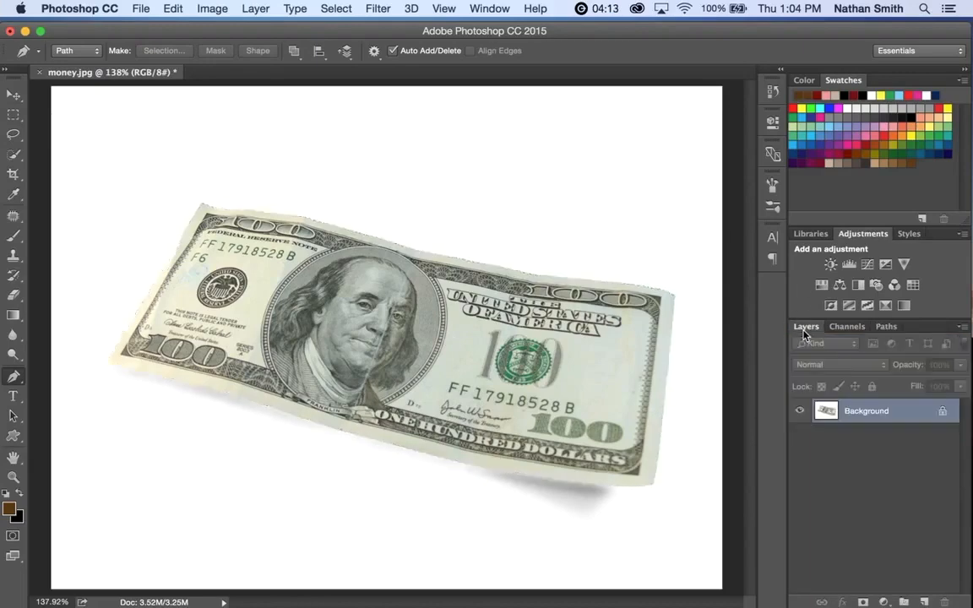
pyautogui.click(863, 601)
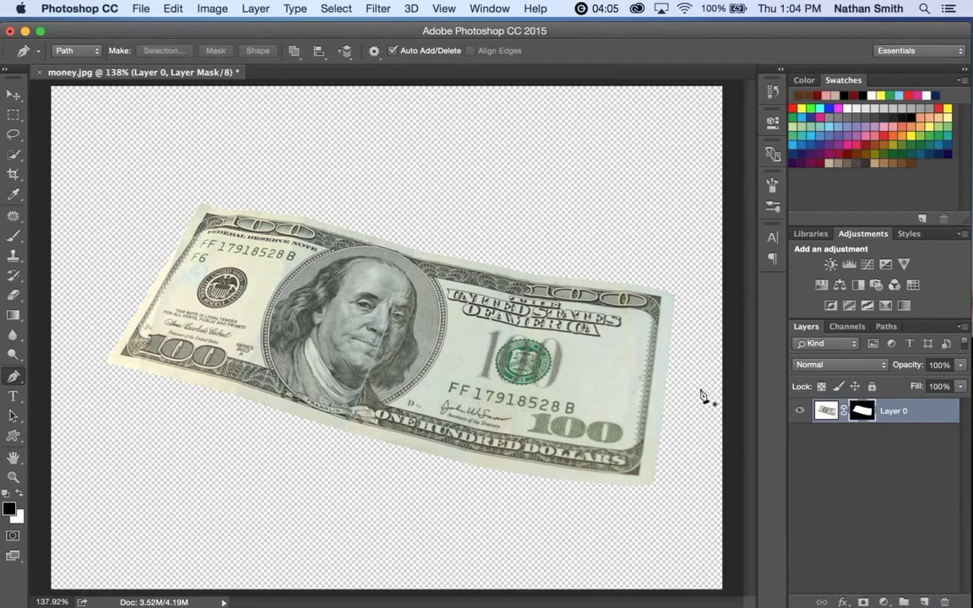
# Save the masked image to the Desktop as money.psd in Photoshop format, with layers and Maximize Compatibility enabled
pyautogui.press('super+shift+s')
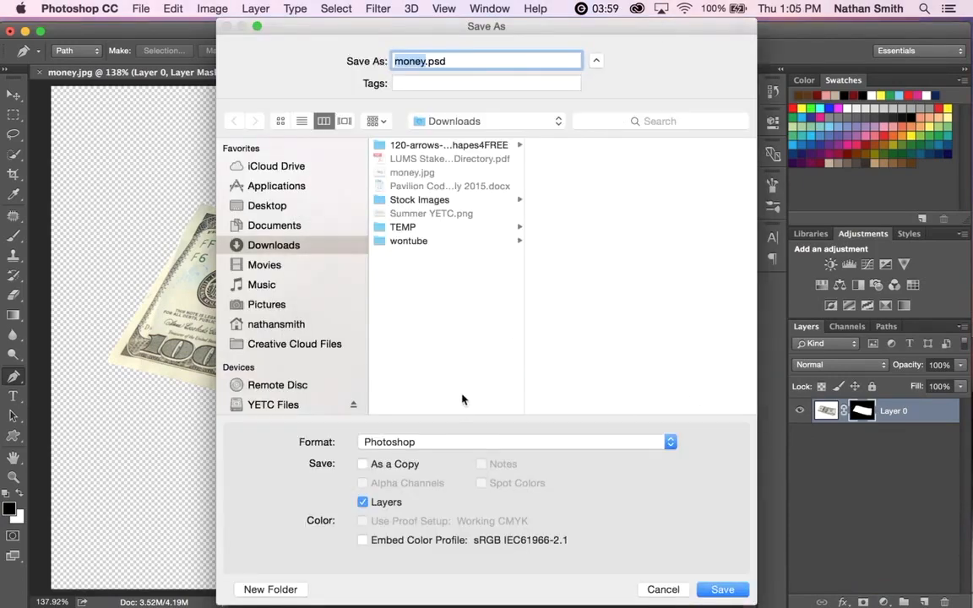
pyautogui.click(267, 206)
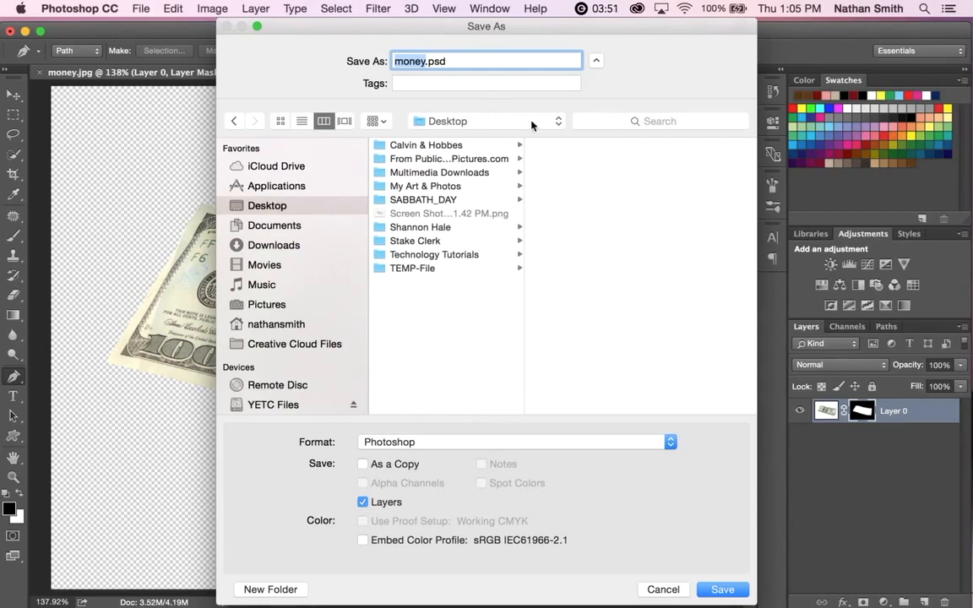
pyautogui.click(720, 591)
pyautogui.click(673, 246)
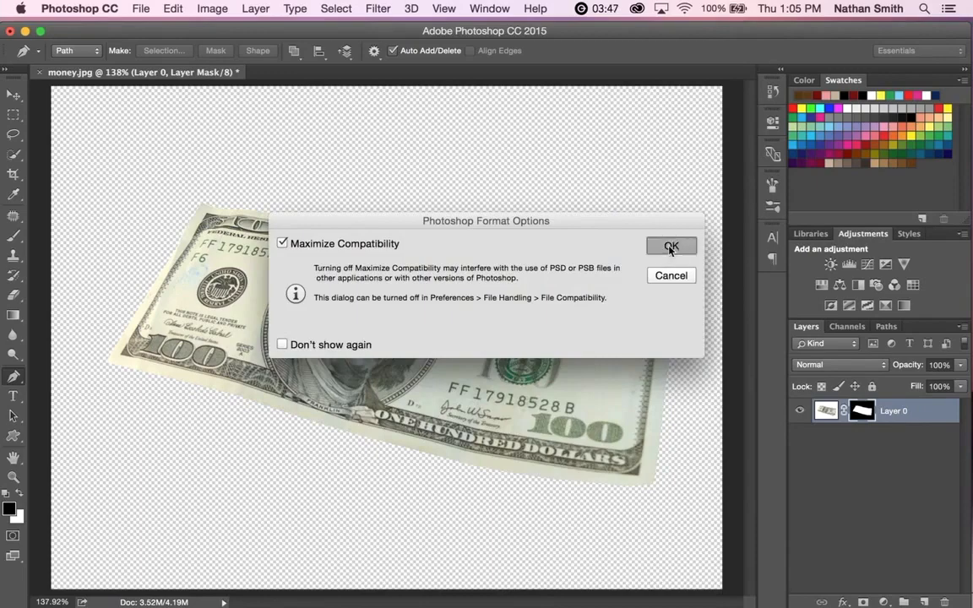